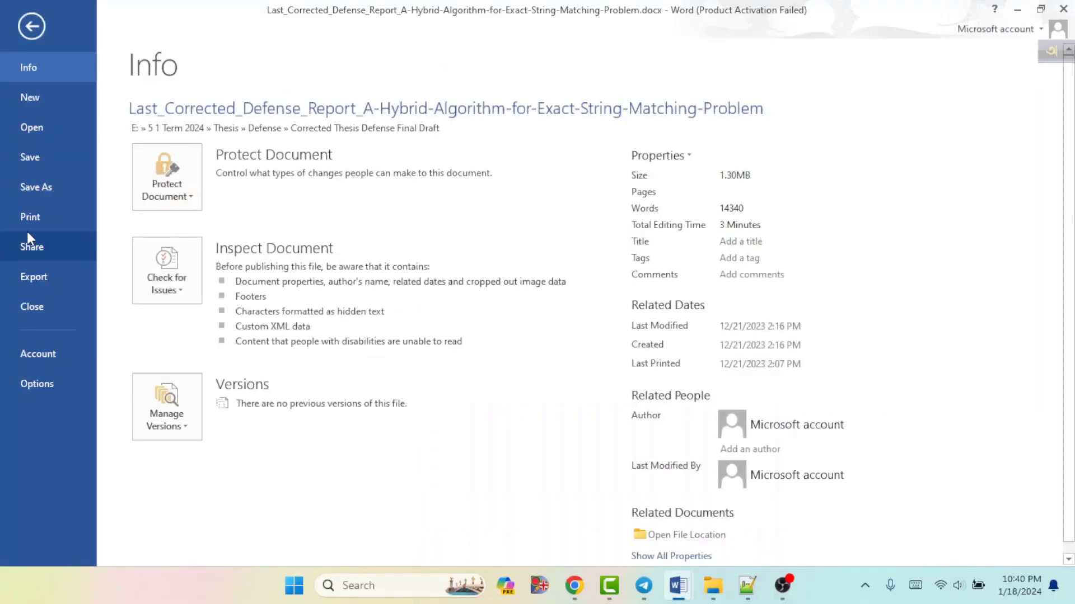
Leave the Info view and return to the thesis text at page 22
{"action": "left_click", "coordinate": [19, 44]}
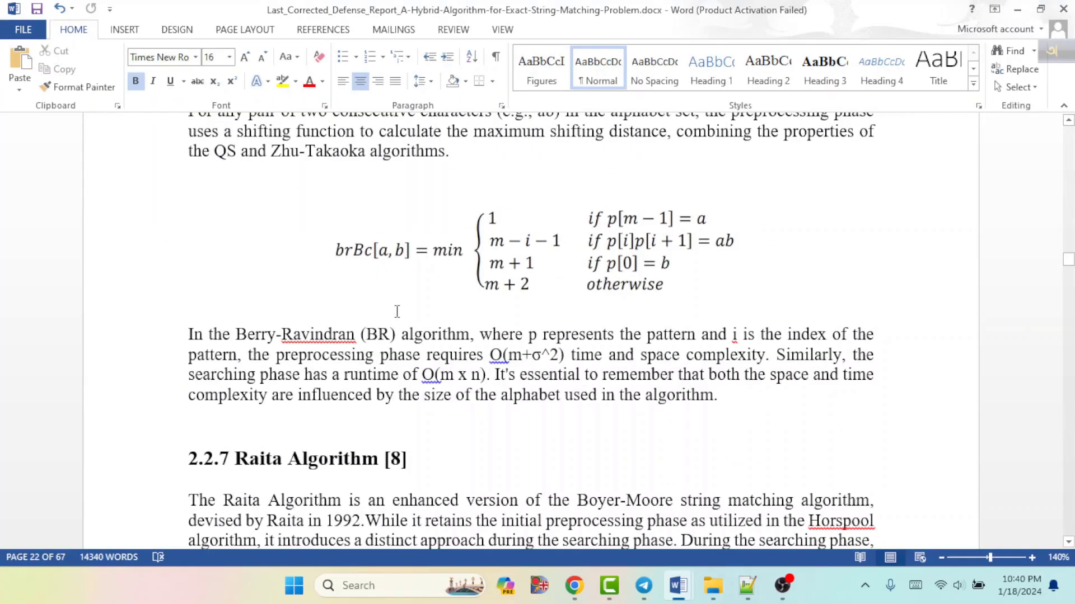
Open the print preview and keep EPSON L3110 Series as the printer
{"action": "key", "text": "ctrl+p"}
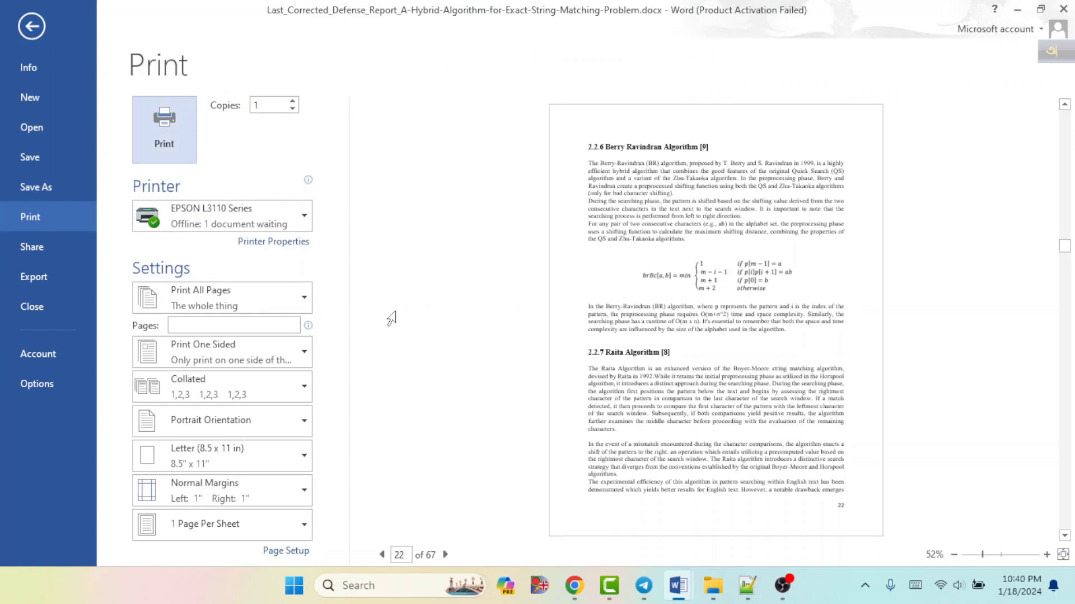
{"action": "left_click", "coordinate": [227, 212]}
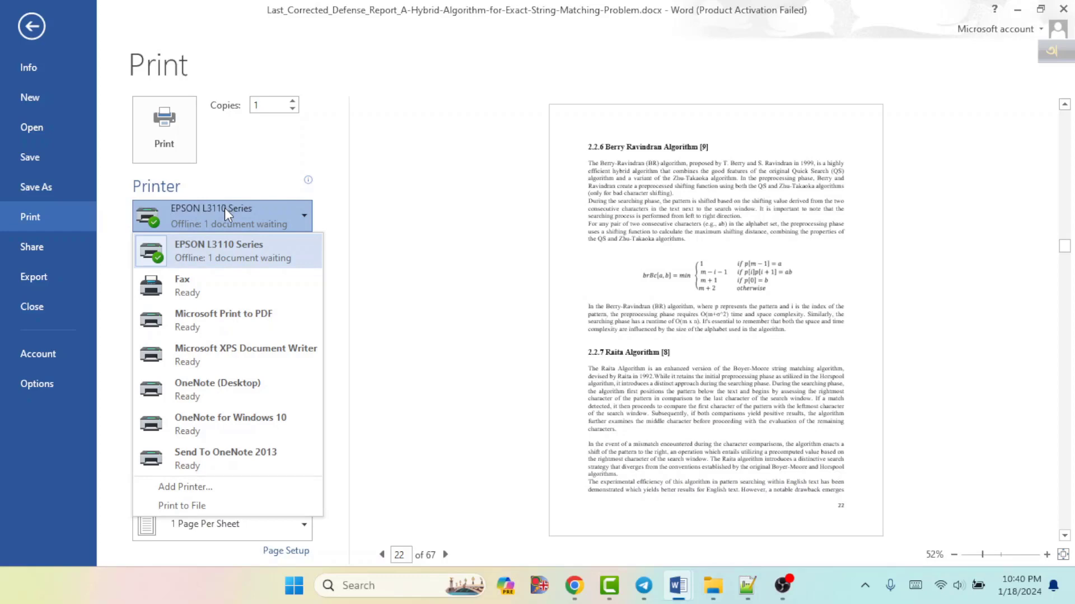
{"action": "left_click", "coordinate": [292, 263]}
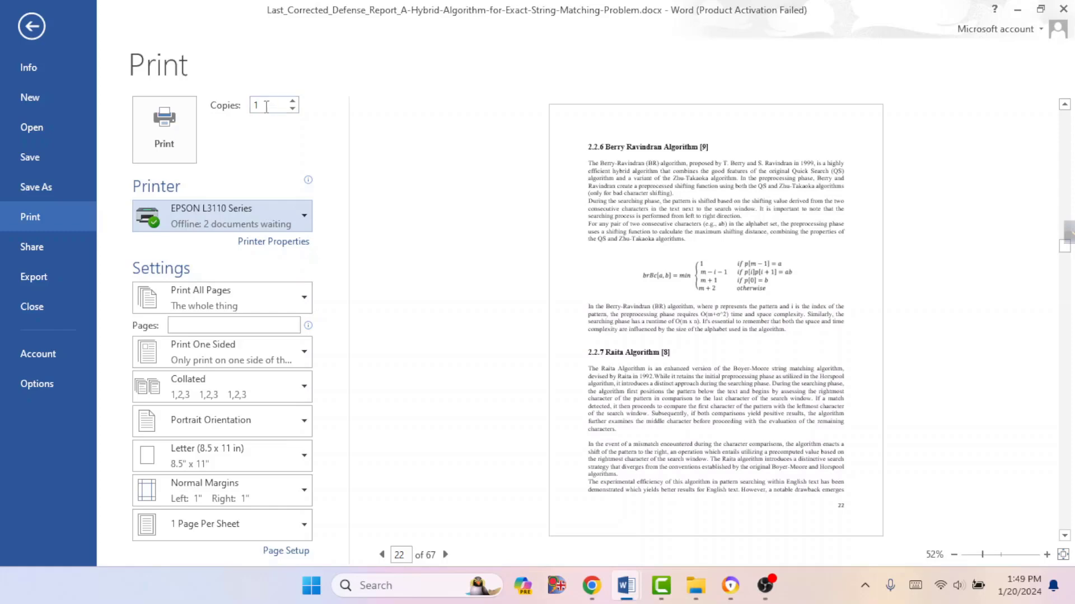
{"action": "left_click", "coordinate": [292, 101]}
{"action": "left_click", "coordinate": [292, 100]}
{"action": "left_click", "coordinate": [292, 101]}
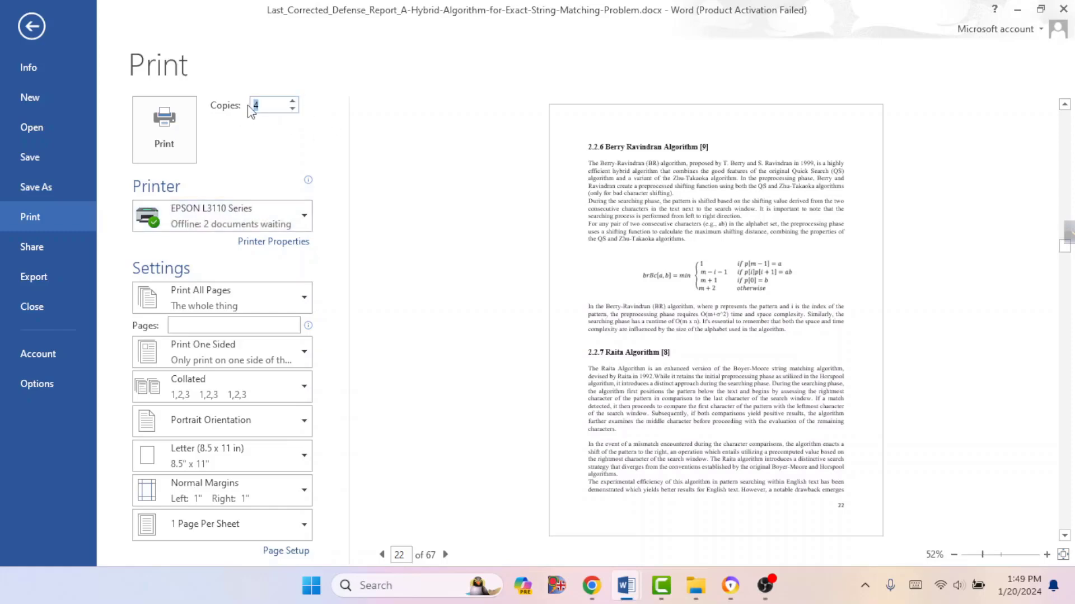
{"action": "type", "text": "10"}
{"action": "double_click", "coordinate": [271, 105]}
{"action": "key", "text": "BackSpace"}
{"action": "type", "text": "1"}
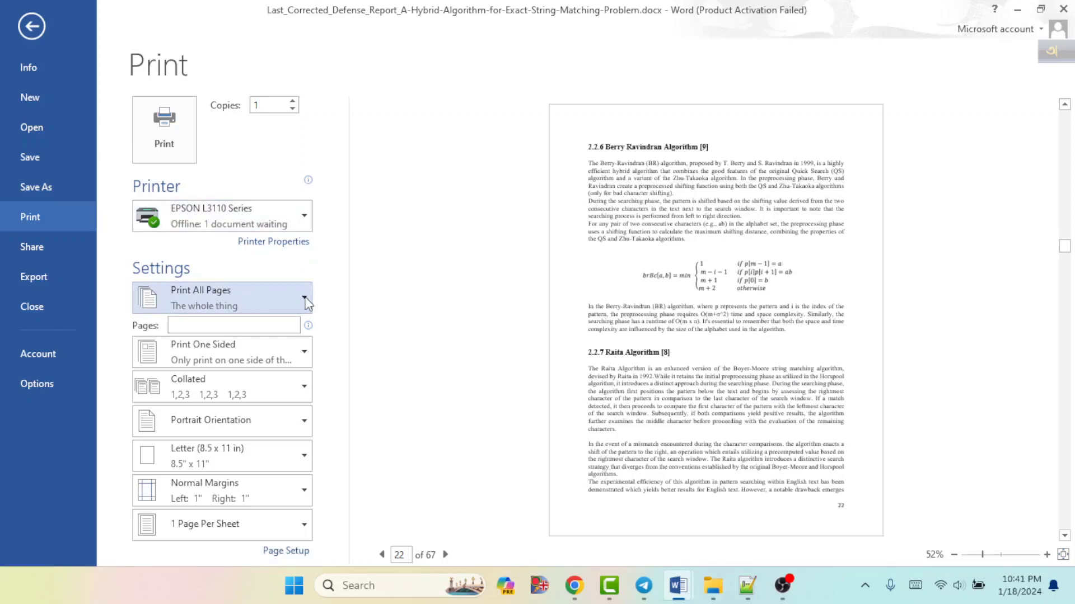
Switch to Custom Print and enter the page range 1-10,20-30,50-60
{"action": "left_click", "coordinate": [240, 302]}
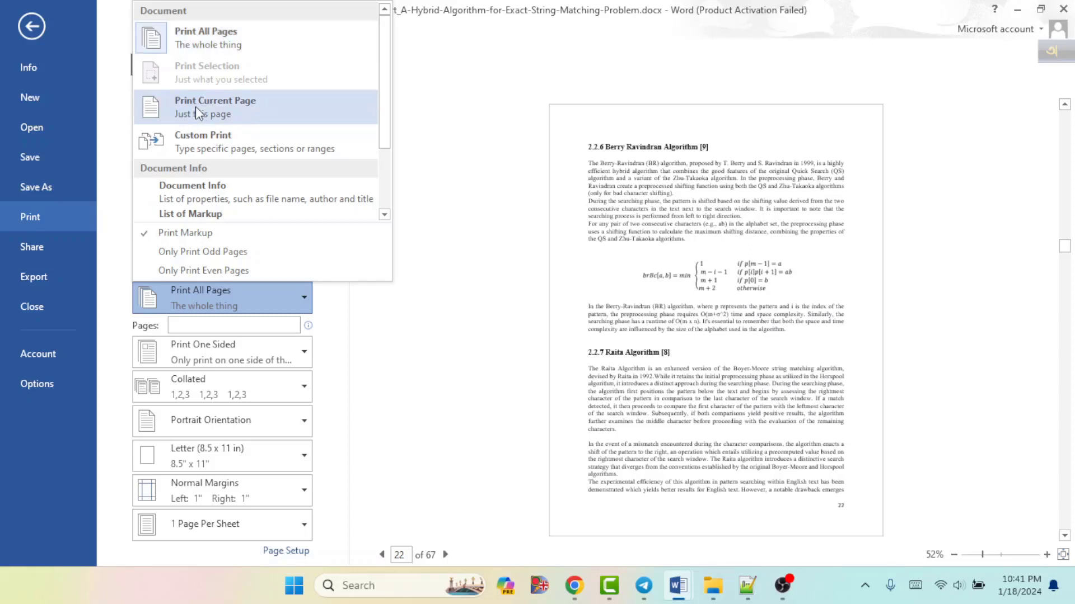
{"action": "left_click", "coordinate": [206, 147]}
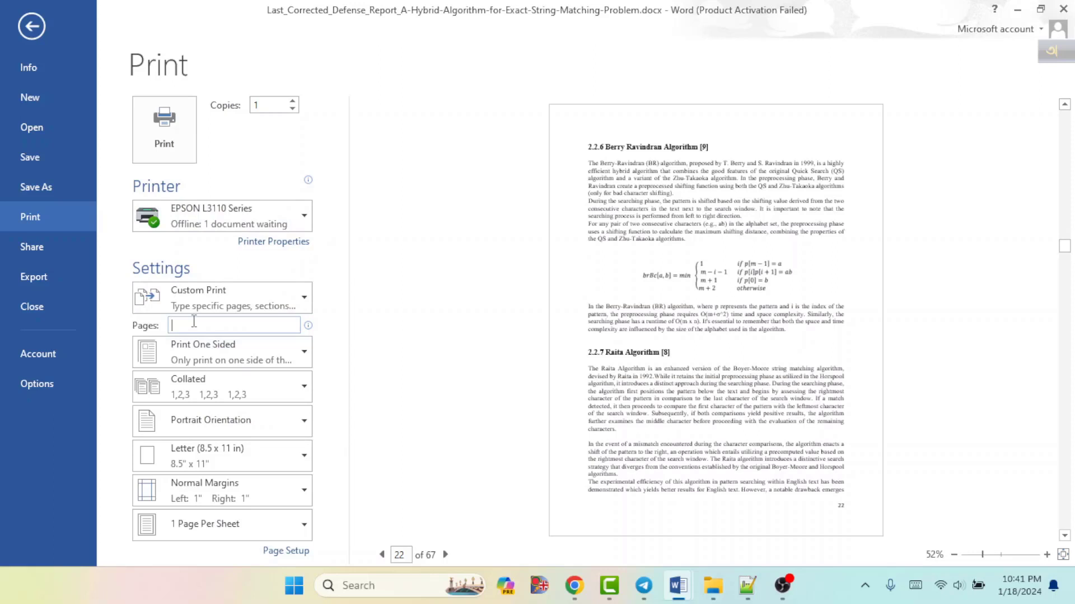
{"action": "type", "text": "1-10"}
{"action": "left_click", "coordinate": [250, 294]}
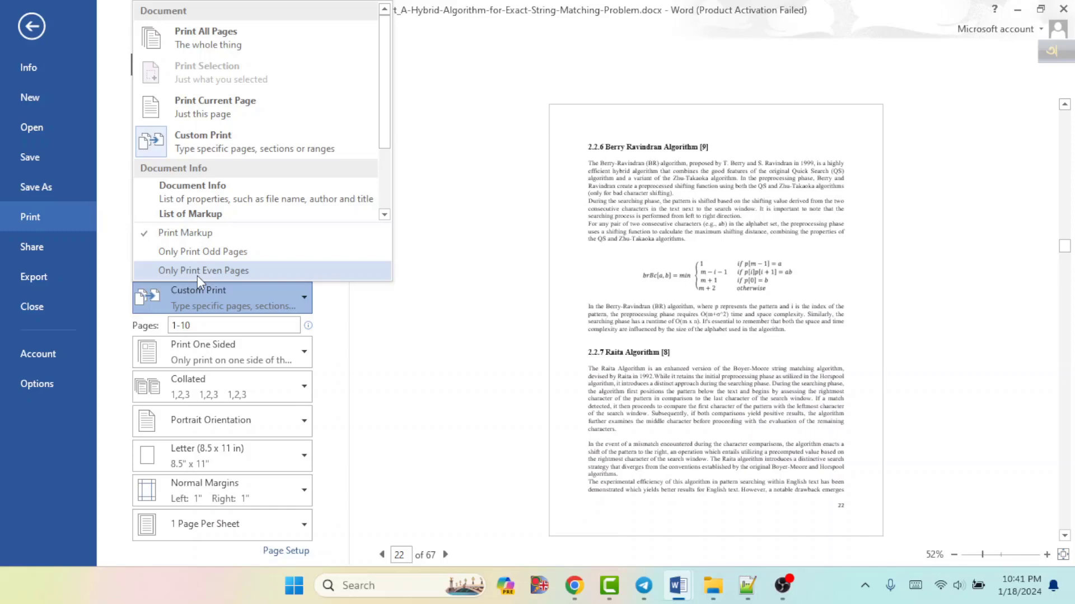
{"action": "left_click", "coordinate": [204, 139]}
{"action": "double_click", "coordinate": [196, 326]}
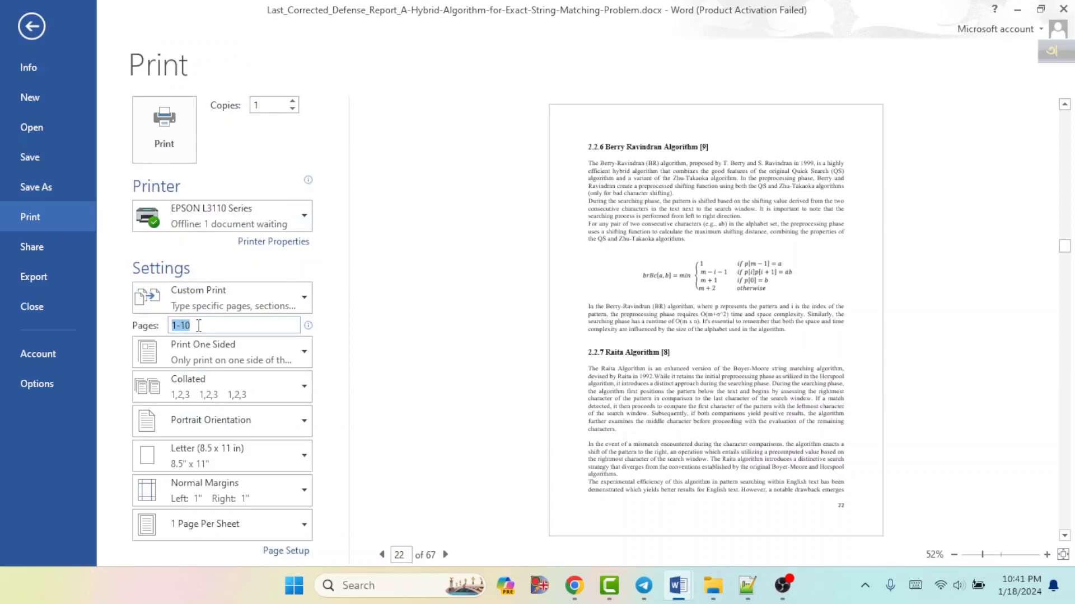
{"action": "type", "text": "1-10,20-30,50-60"}
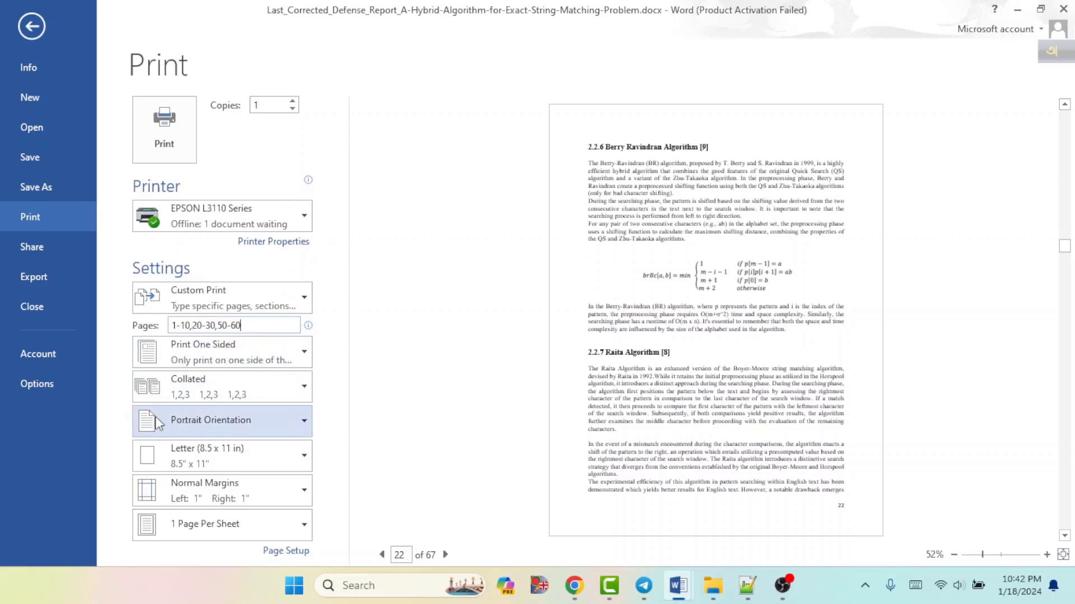
Try landscape orientation, then set the printout back to portrait
{"action": "left_click", "coordinate": [181, 429]}
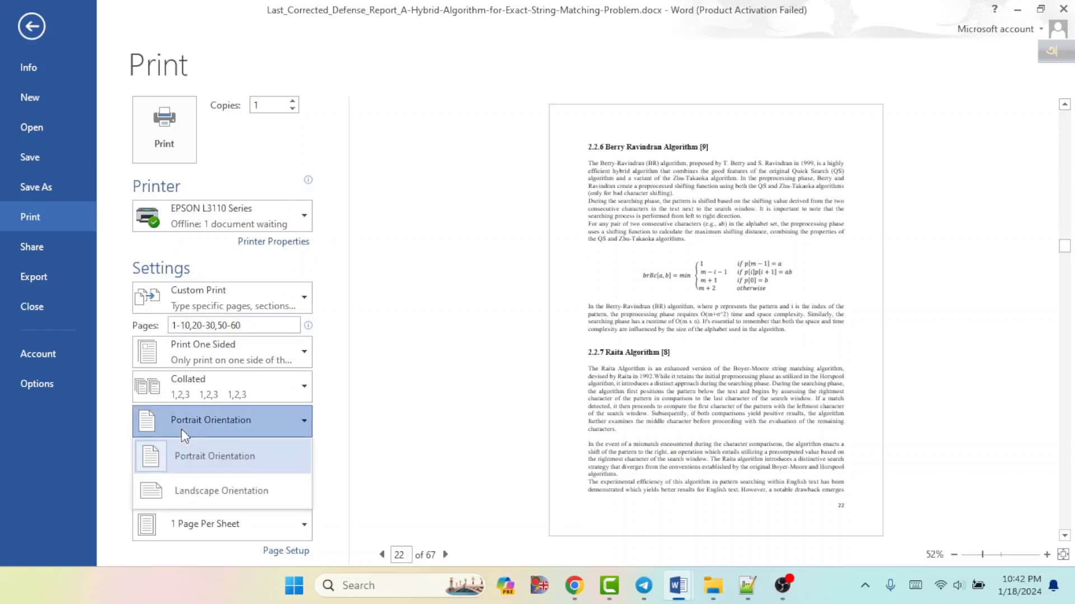
{"action": "left_click", "coordinate": [209, 470]}
{"action": "left_click", "coordinate": [252, 426]}
{"action": "left_click", "coordinate": [211, 491]}
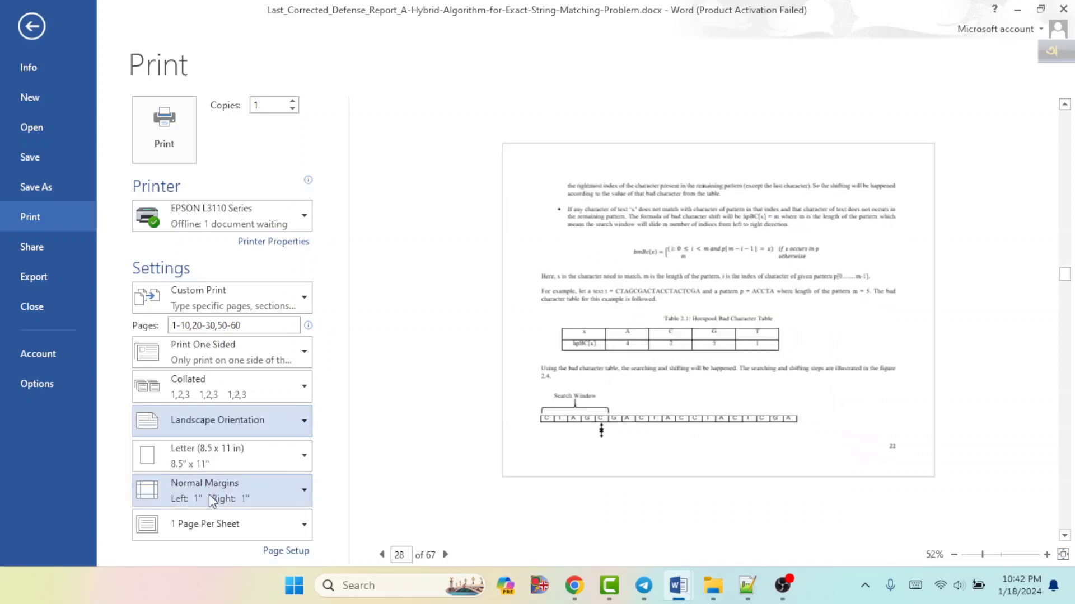
{"action": "left_click", "coordinate": [297, 422]}
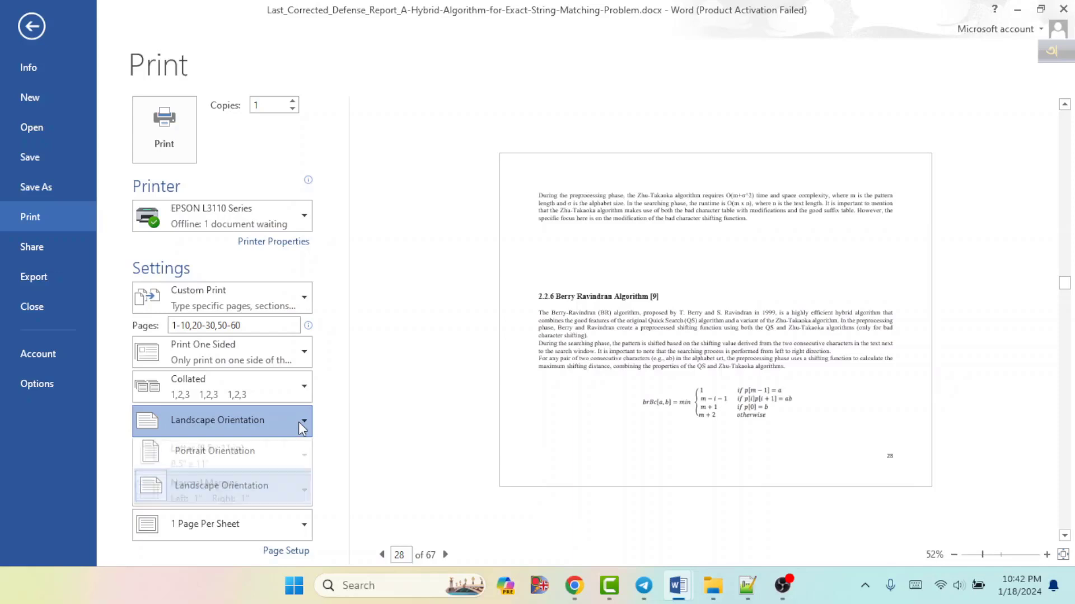
{"action": "left_click", "coordinate": [220, 452]}
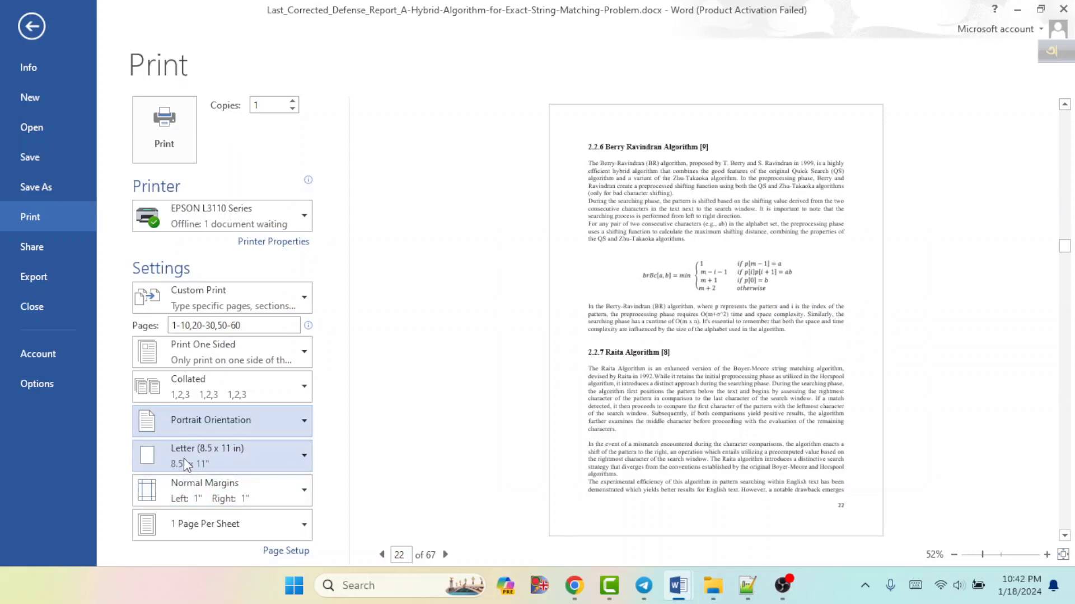
Choose A4 (8.27" x 11.69") as the paper size
{"action": "left_click", "coordinate": [290, 460]}
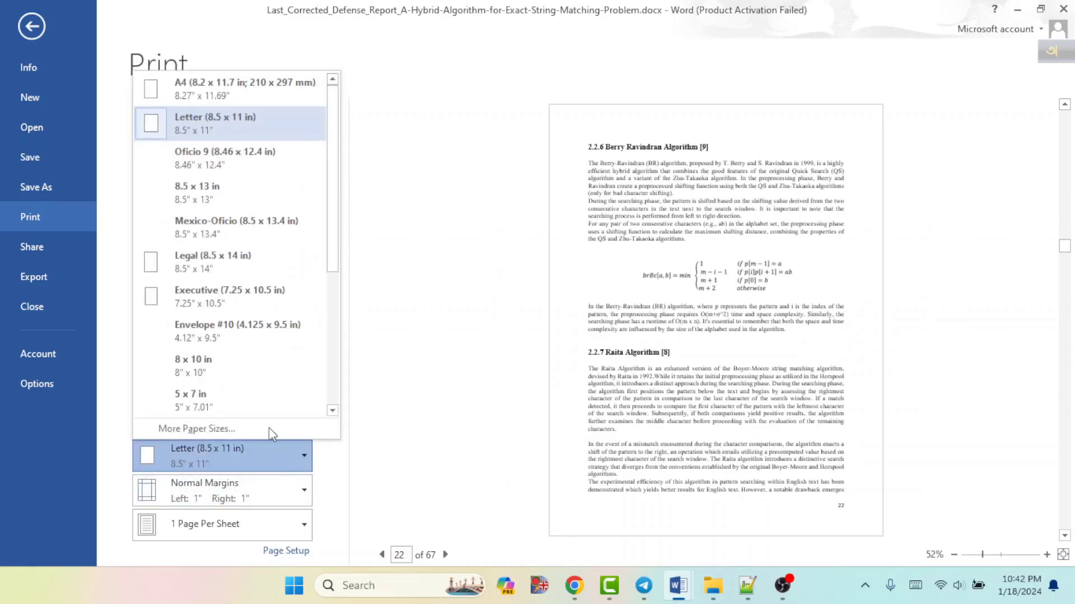
{"action": "scroll", "coordinate": [227, 358], "scroll_direction": "down", "scroll_amount": 2}
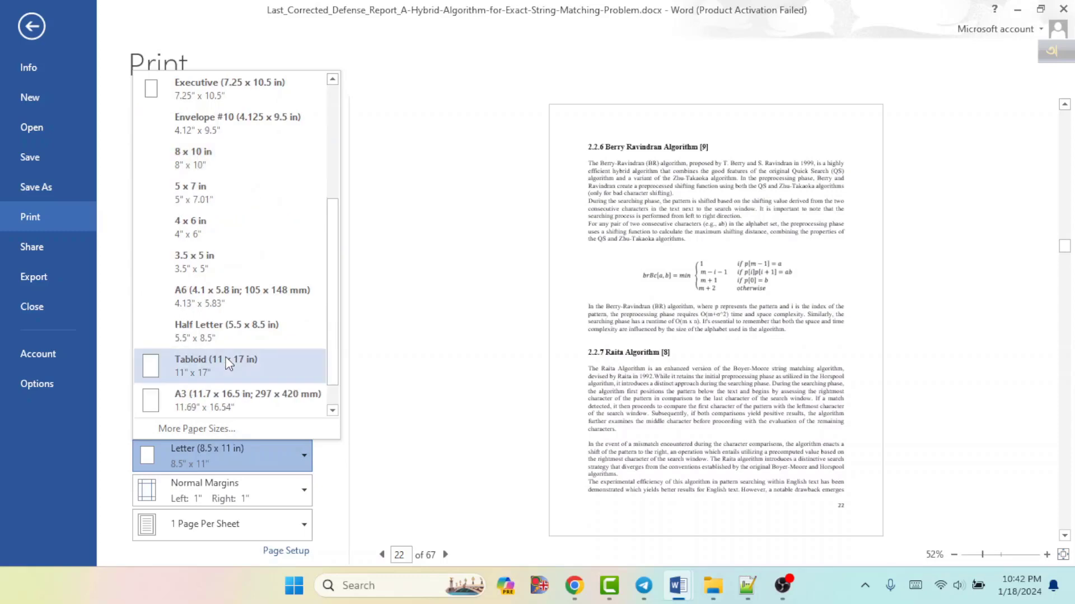
{"action": "scroll", "coordinate": [204, 335], "scroll_direction": "up", "scroll_amount": 3}
{"action": "left_click", "coordinate": [221, 85]}
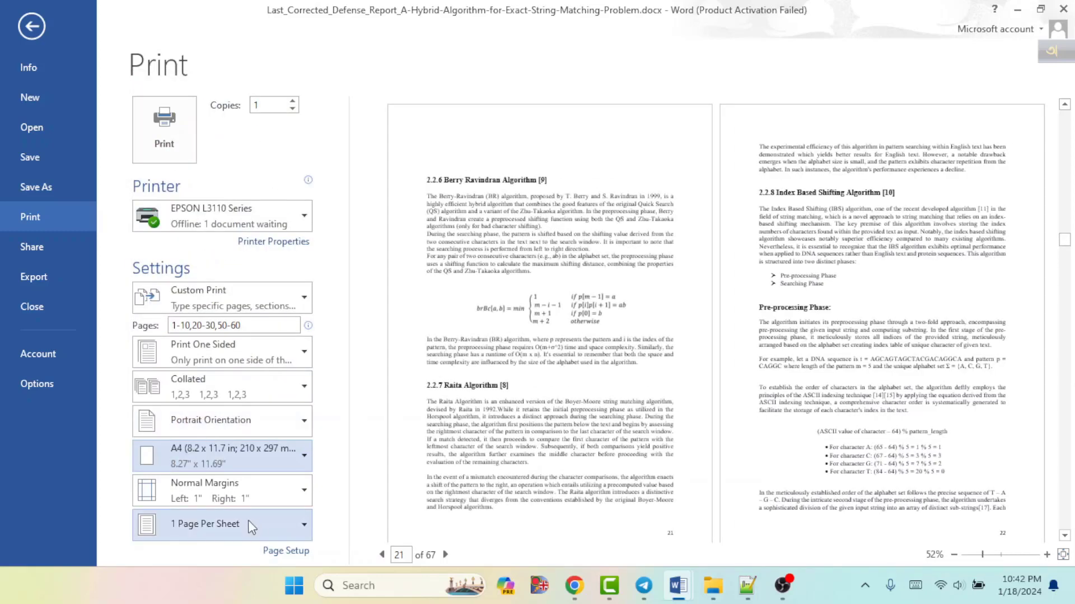
{"action": "left_click", "coordinate": [206, 503]}
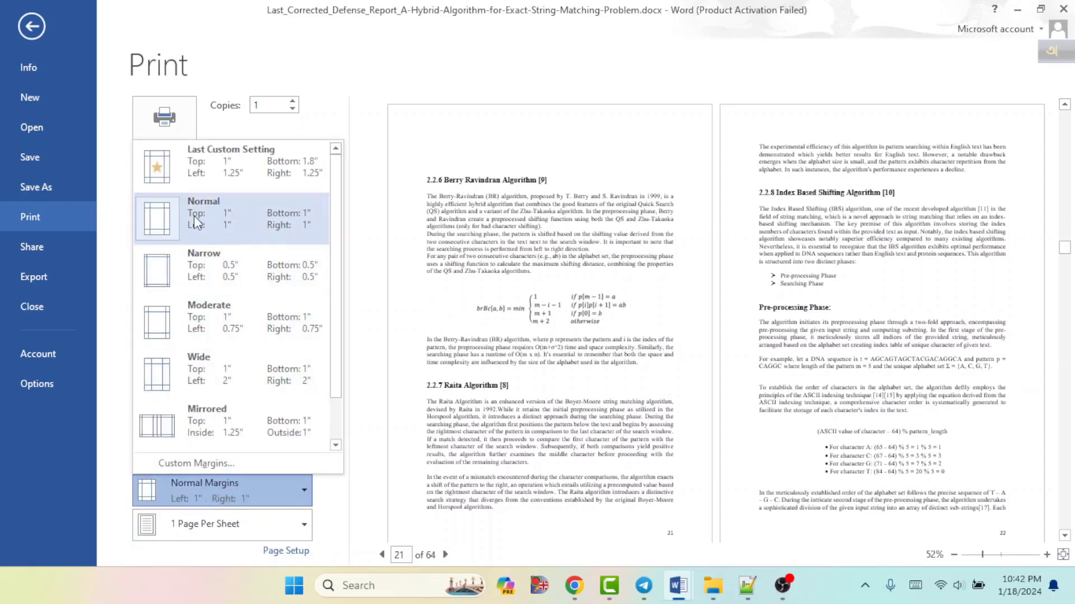
{"action": "left_click", "coordinate": [176, 266]}
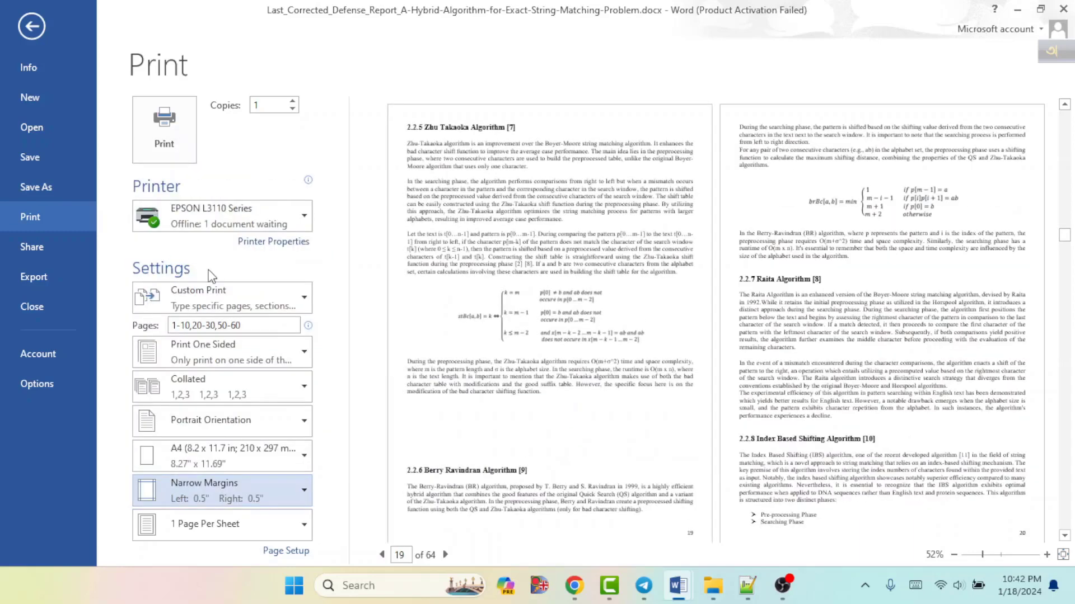
{"action": "left_click", "coordinate": [298, 493]}
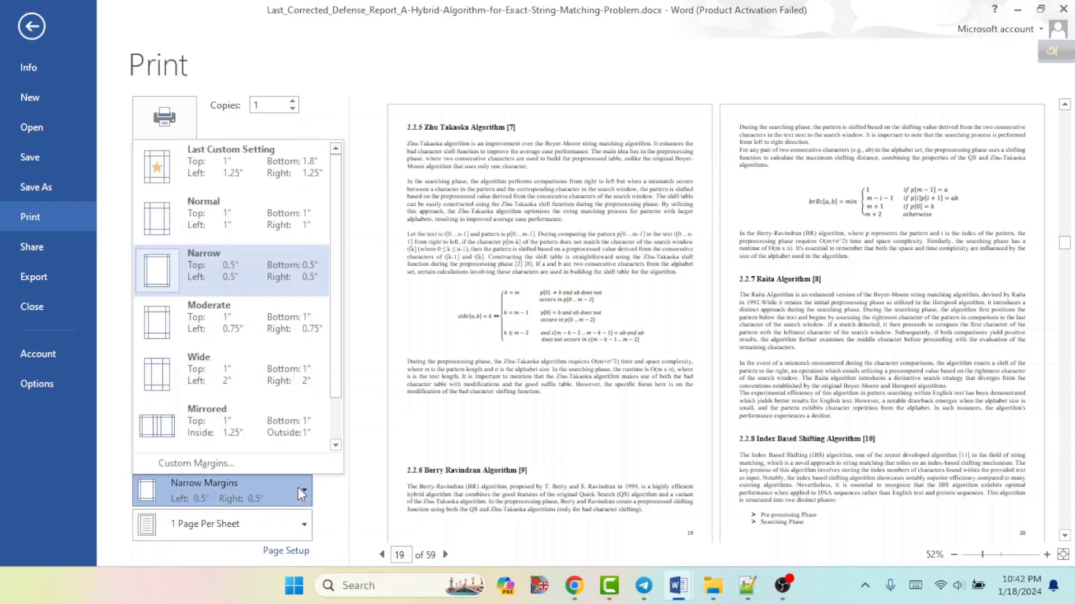
{"action": "left_click", "coordinate": [216, 215]}
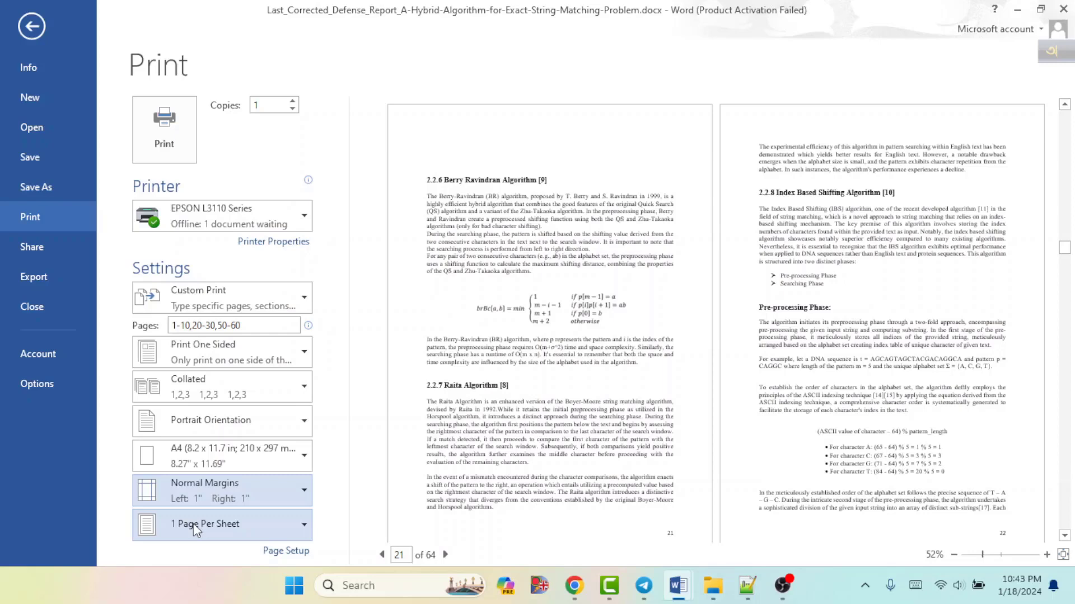
{"action": "left_click", "coordinate": [301, 524]}
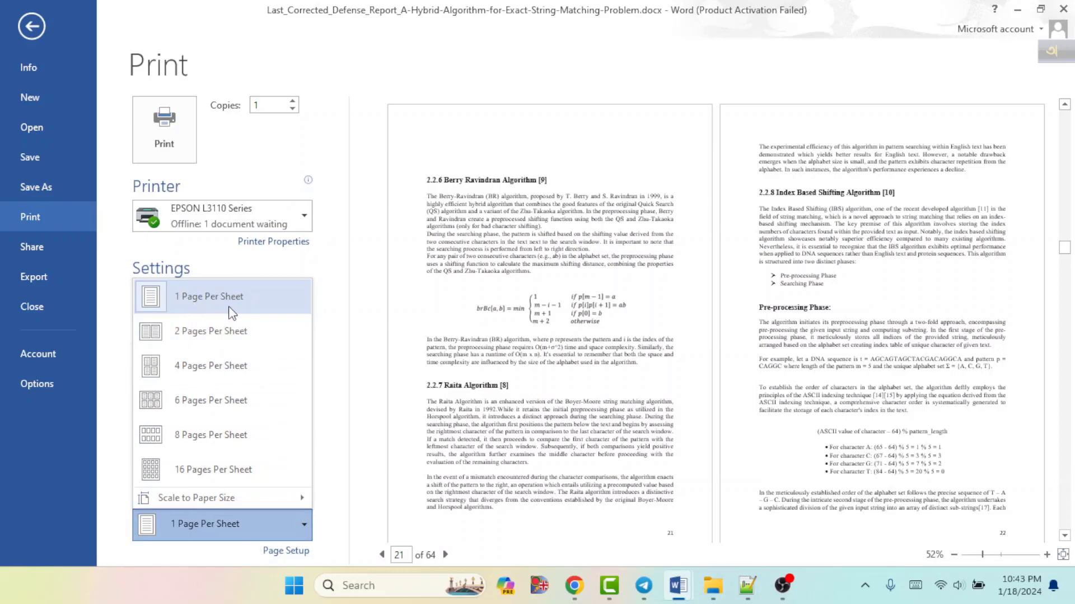
{"action": "left_click", "coordinate": [189, 334]}
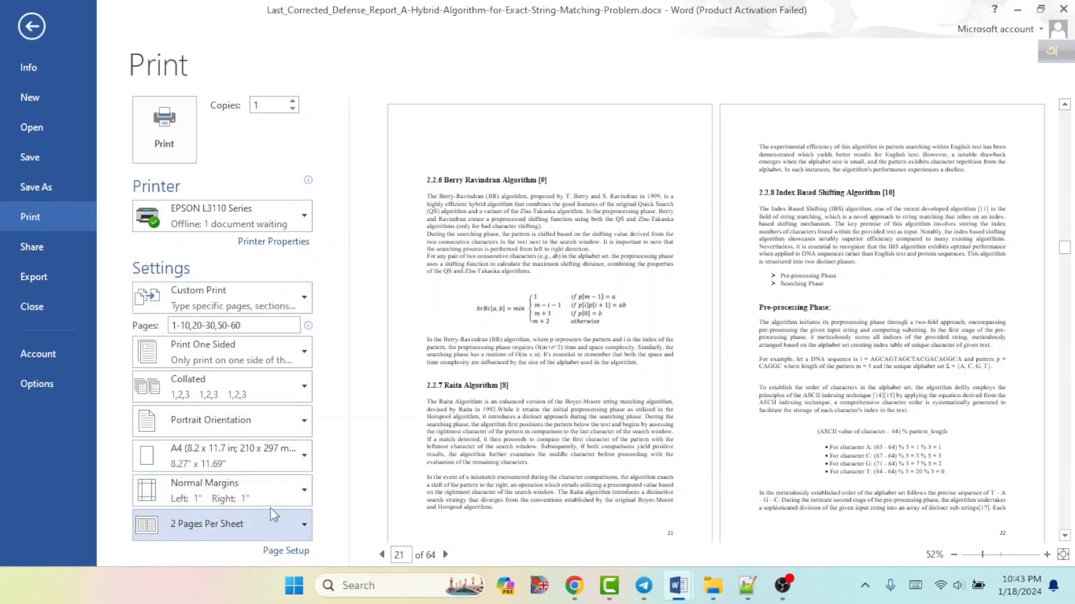
{"action": "left_click", "coordinate": [304, 519]}
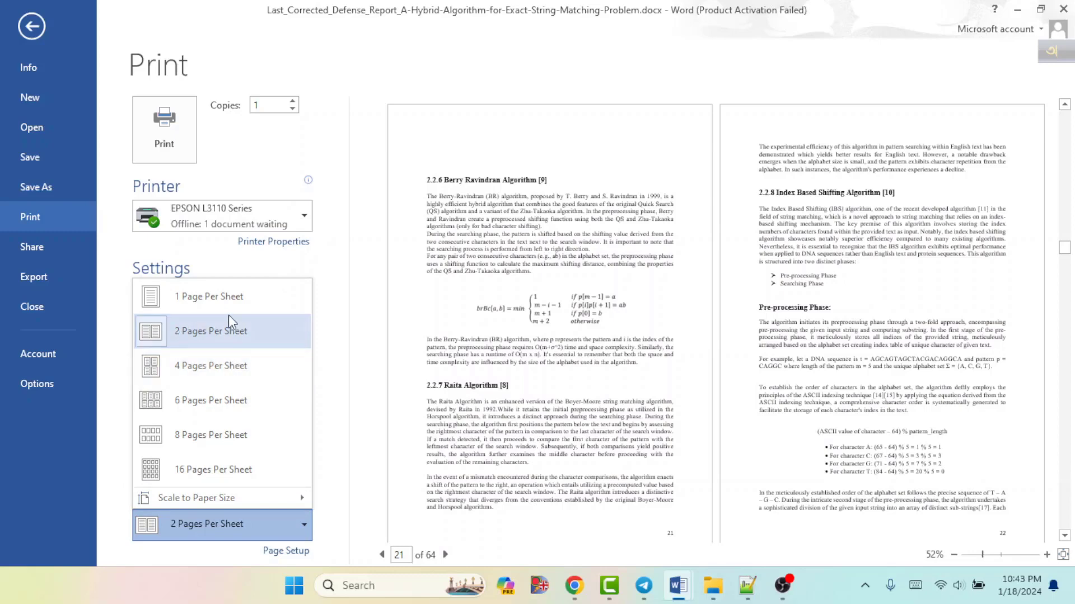
{"action": "left_click", "coordinate": [212, 310]}
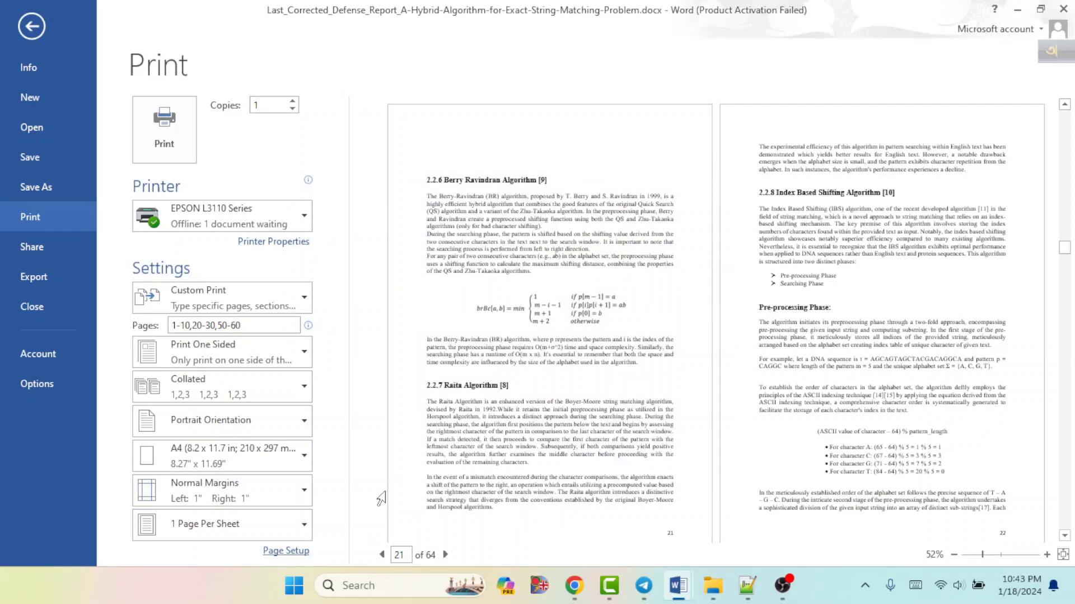
{"action": "left_click", "coordinate": [285, 552]}
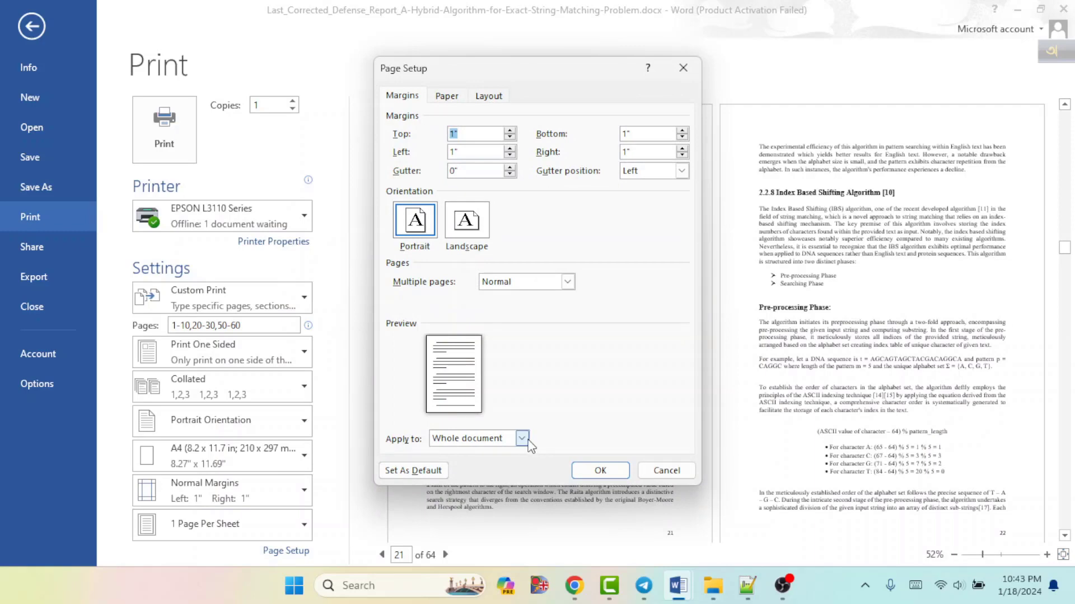
{"action": "left_click", "coordinate": [683, 68]}
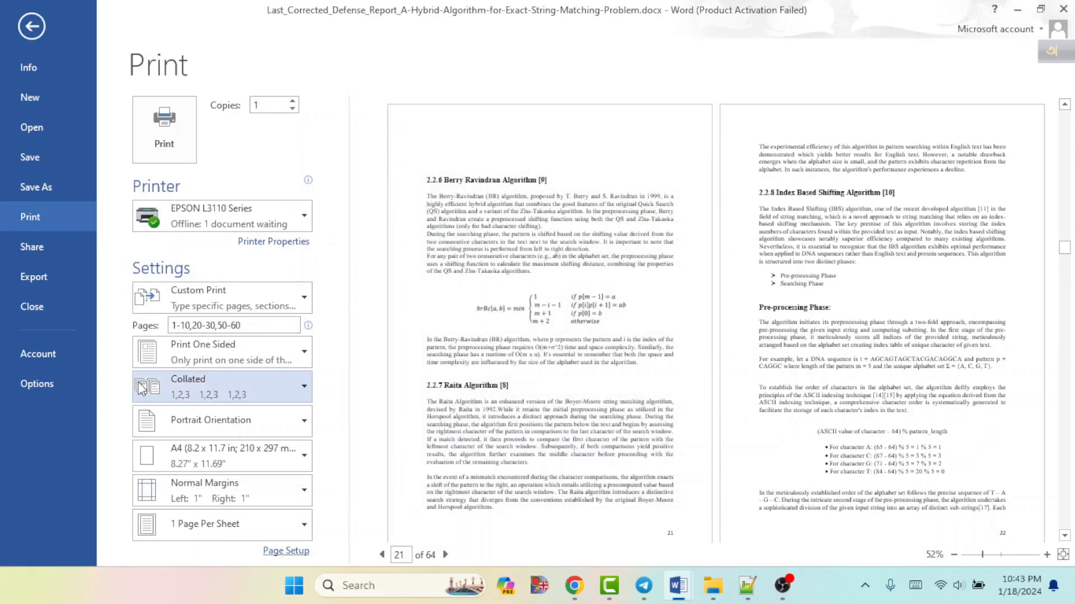